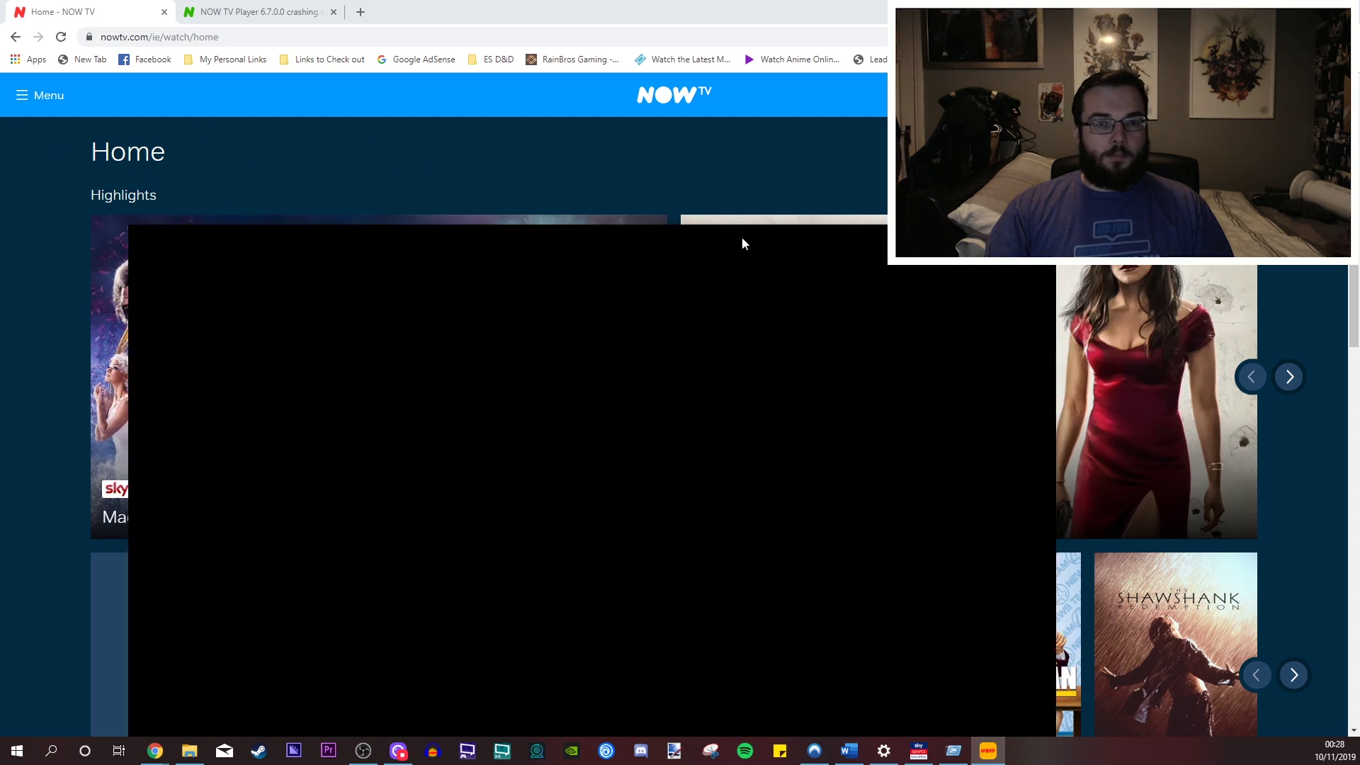
Step: Move the player window aside, follow its website prompt, and open the NOW TV home page menu
left_click_drag(741, 237, 843, 190)
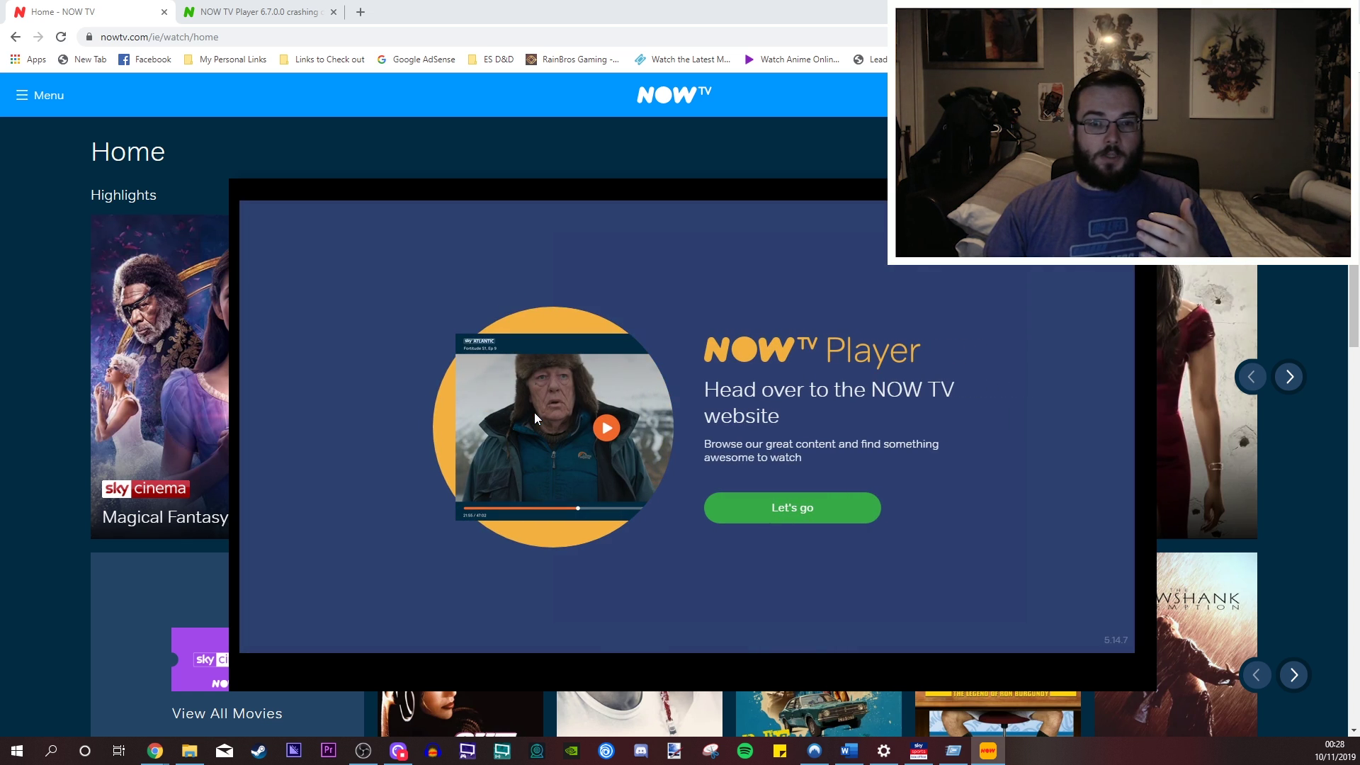
left_click(796, 509)
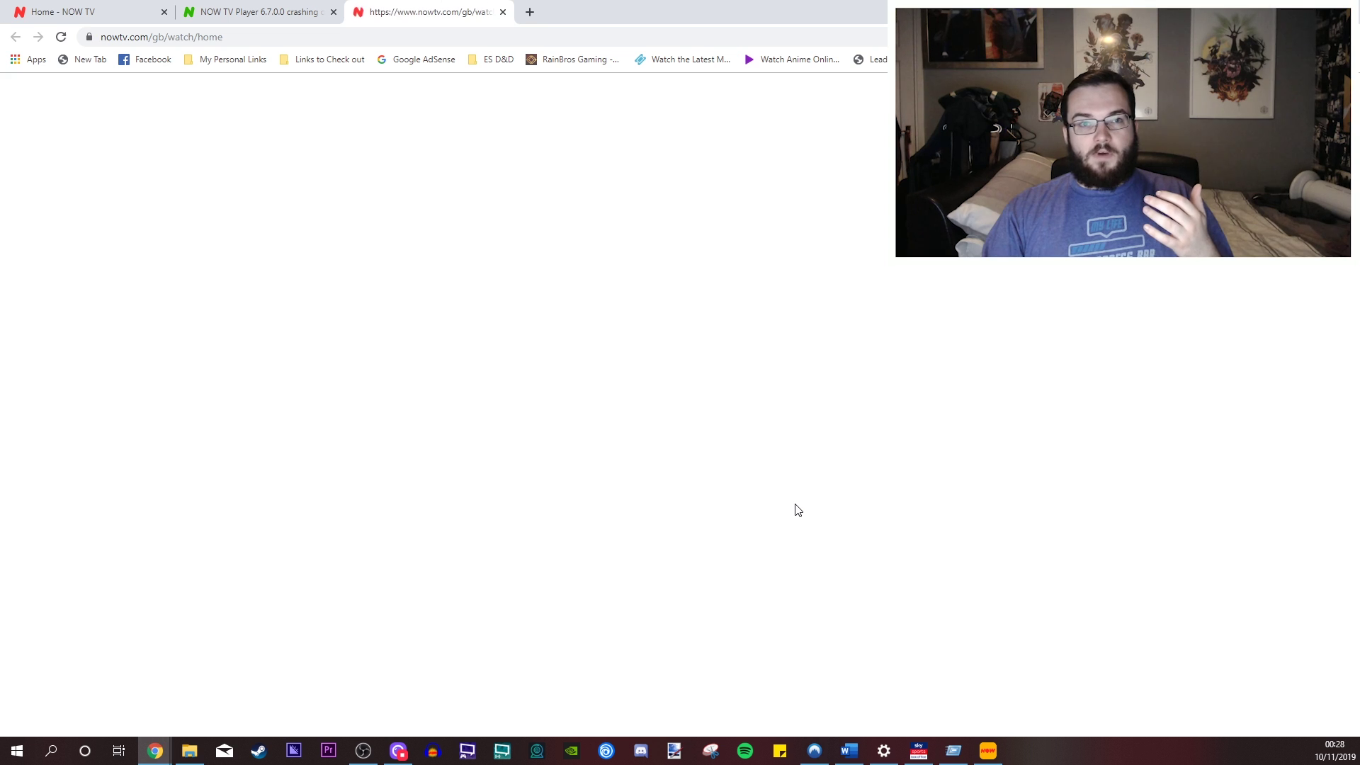
left_click(503, 12)
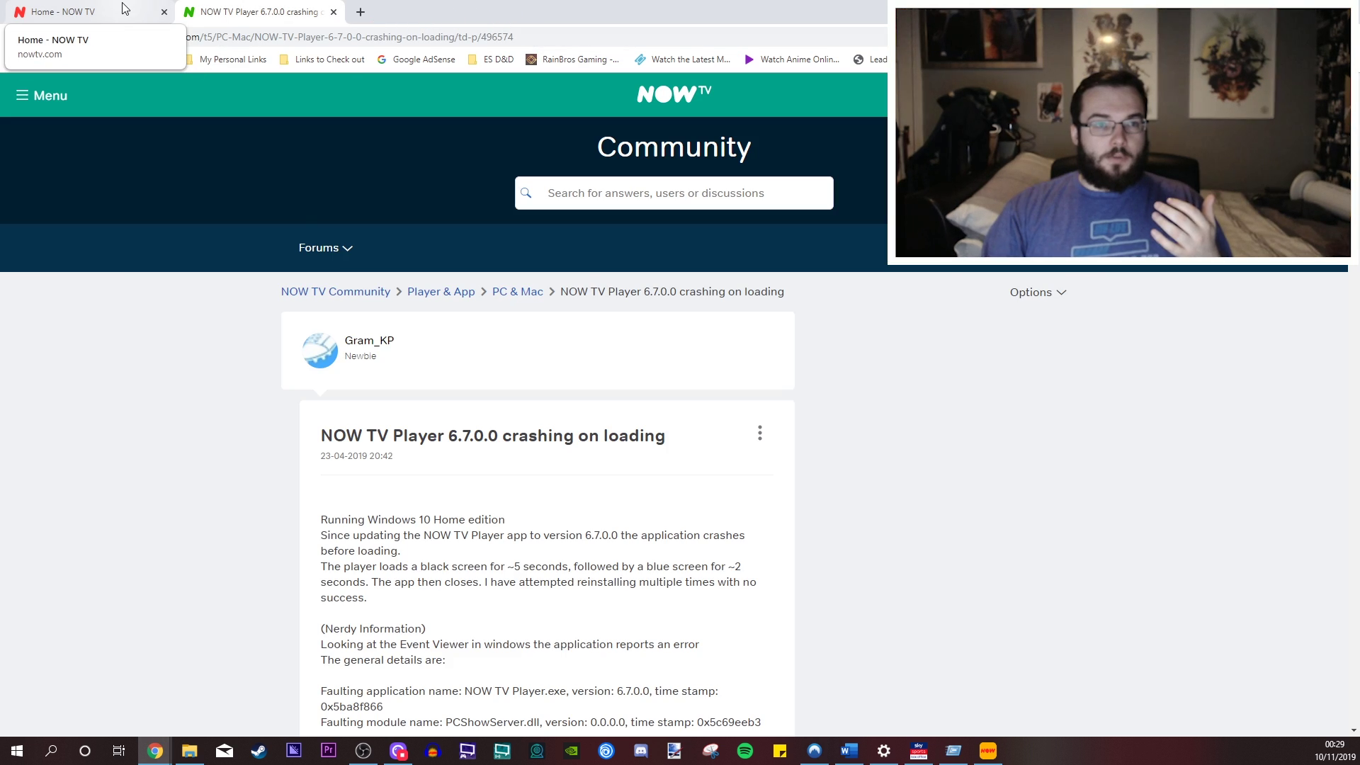
left_click(86, 11)
left_click(36, 99)
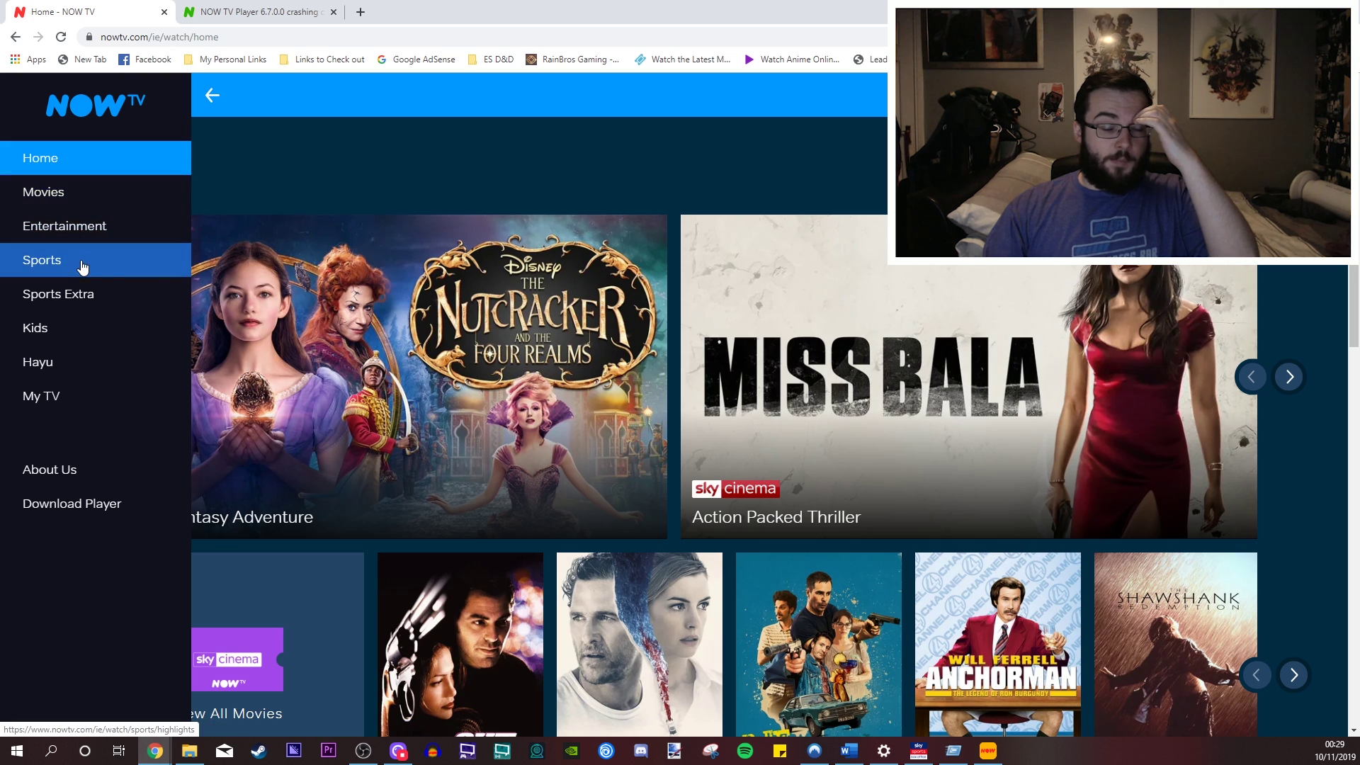
Step: Open NOW TV Sports, start Sky Sports News, then close its playback window
left_click(82, 262)
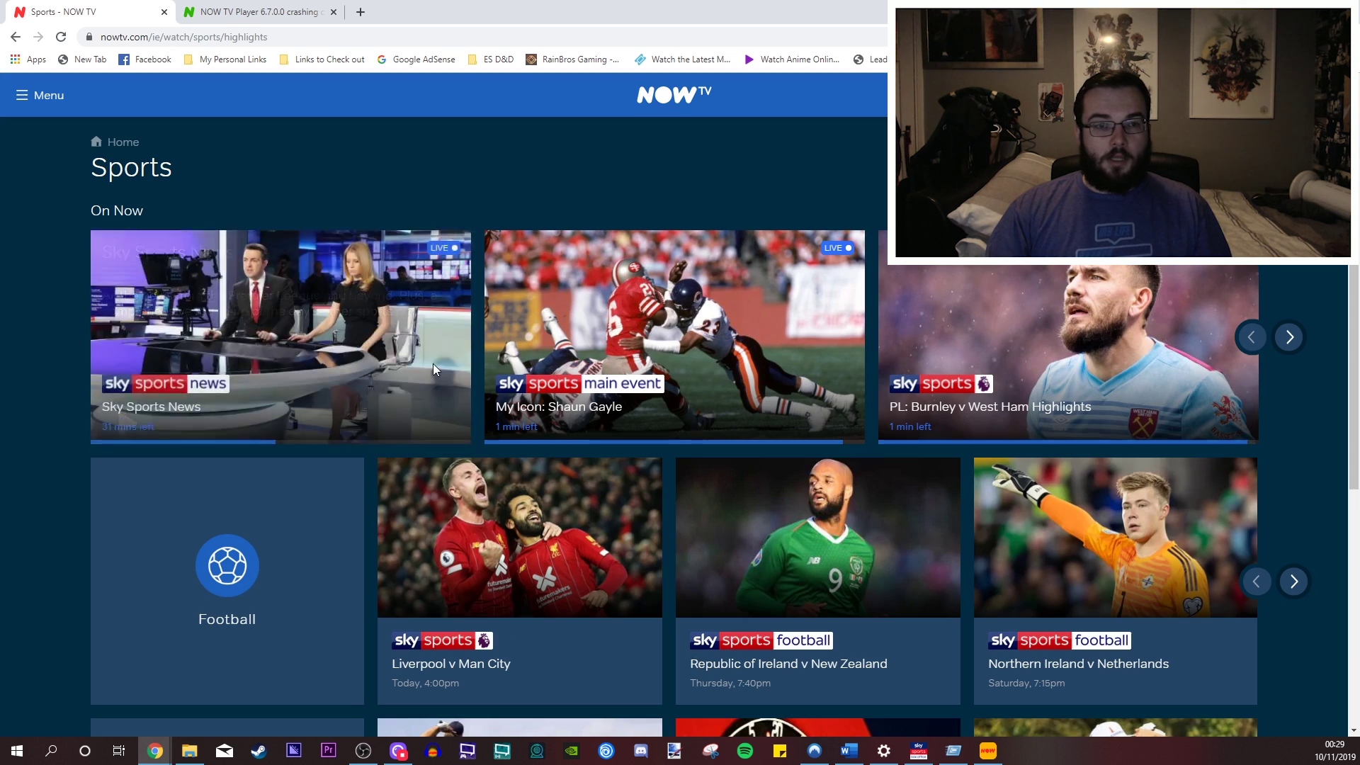
left_click(126, 408)
mouse_move(674, 334)
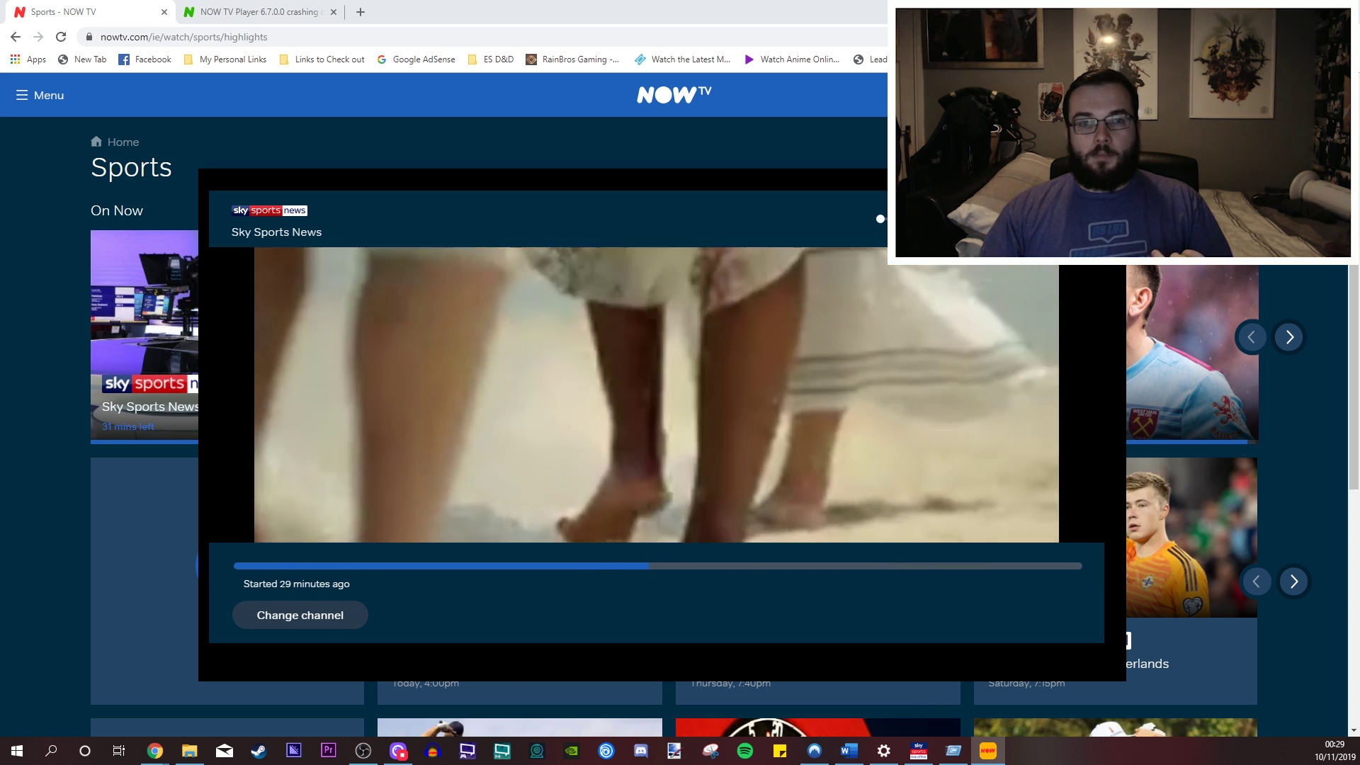
left_click(880, 218)
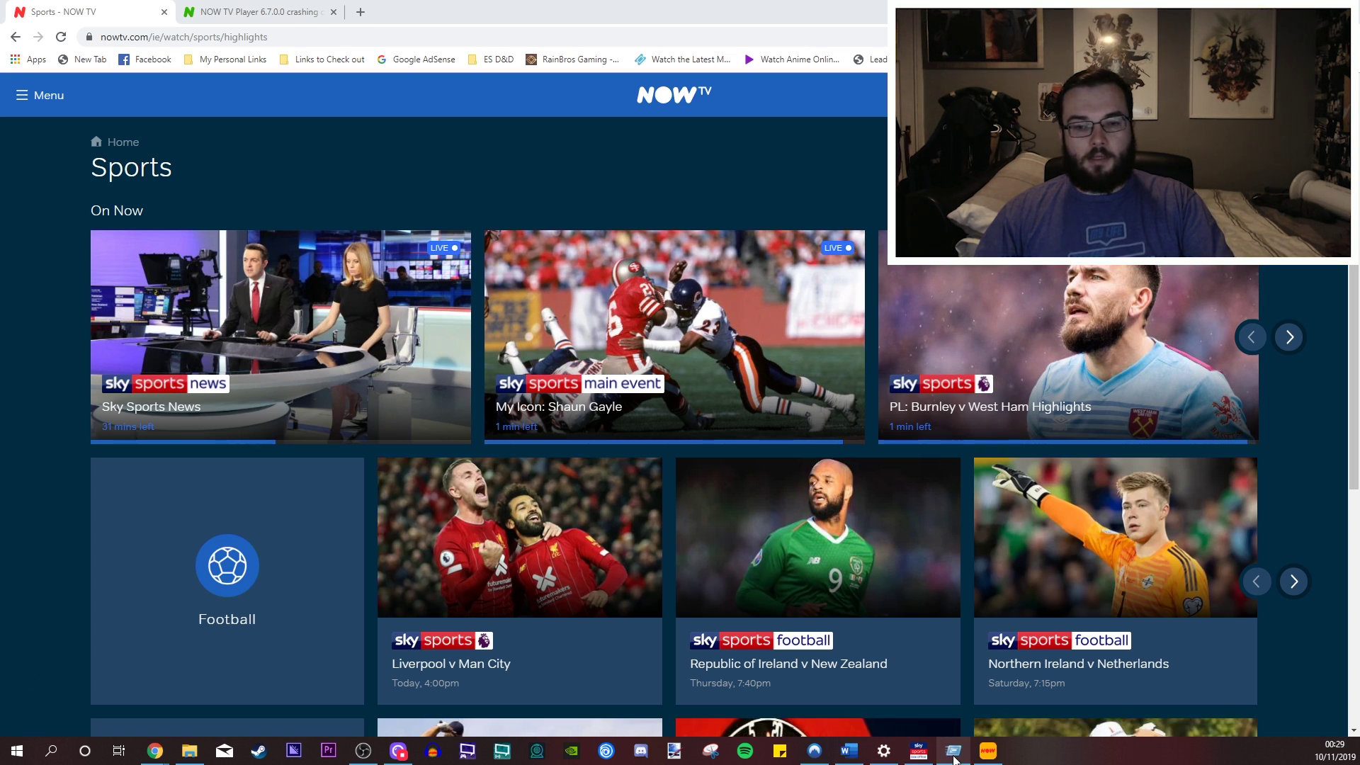
Step: Open %APPDATA% from the Run dialog and maximize the File Explorer window
key("super+r")
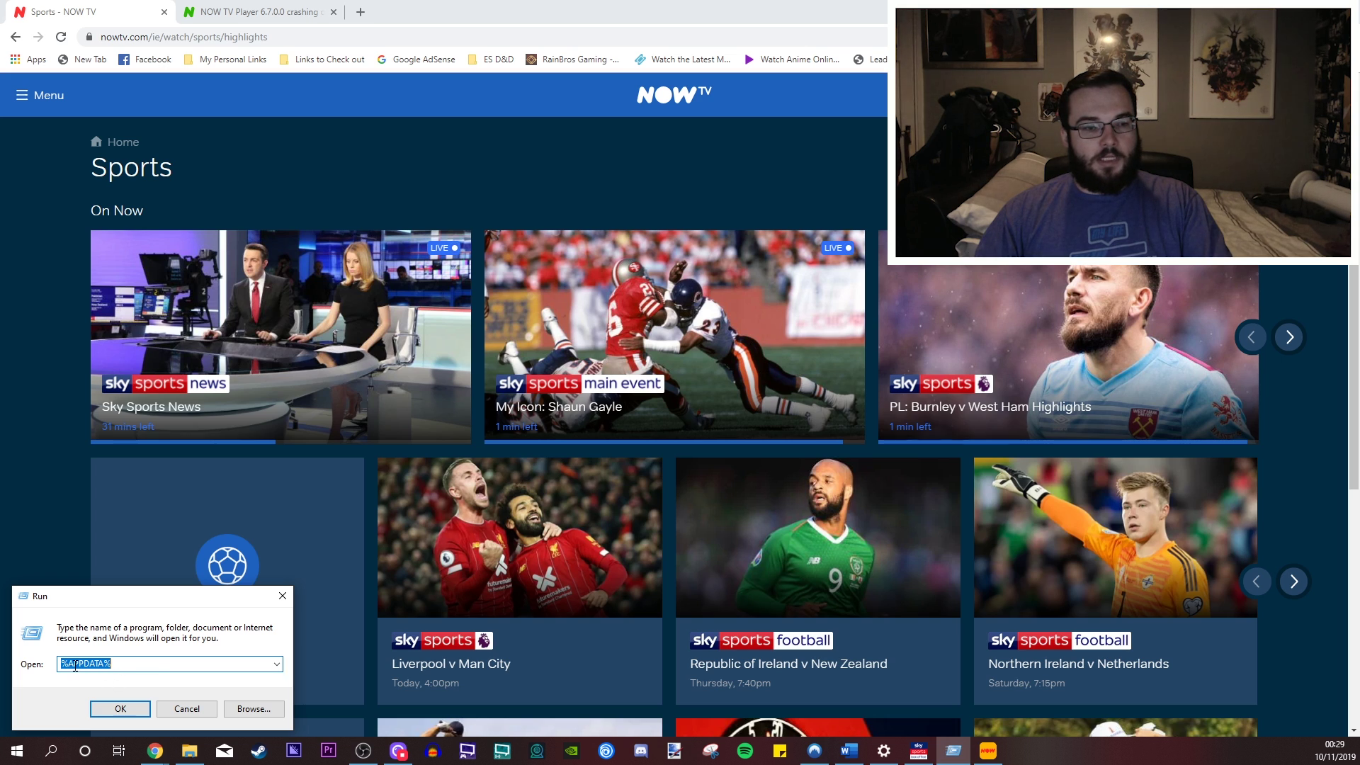
left_click(68, 664)
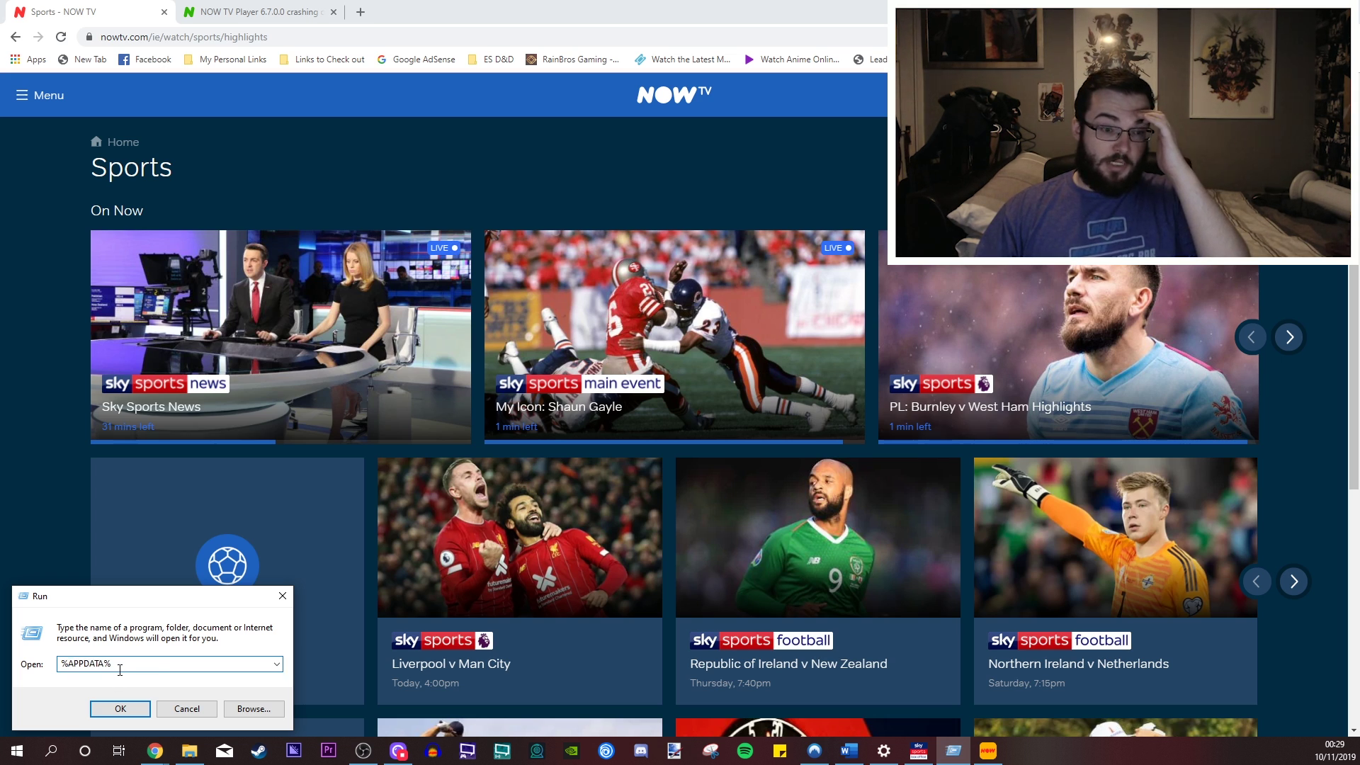
left_click(120, 709)
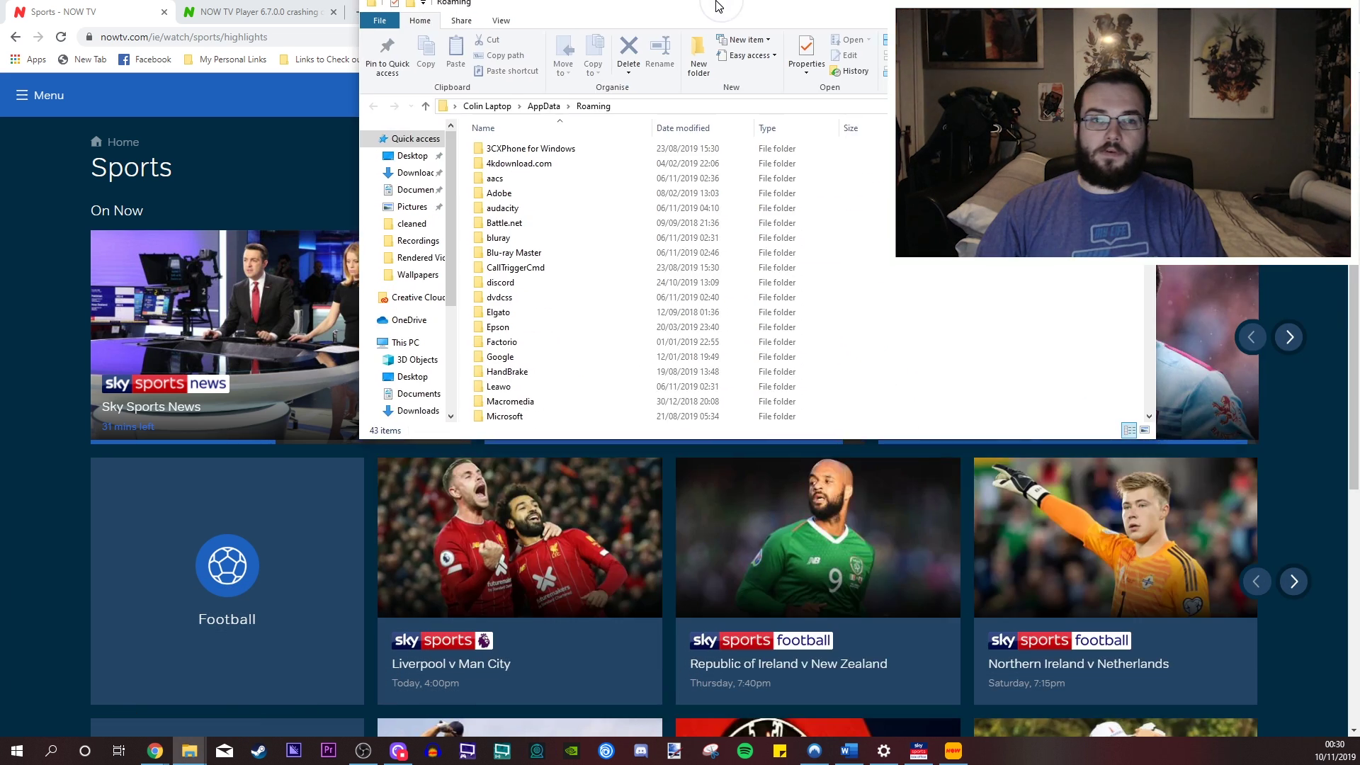
double_click(716, 6)
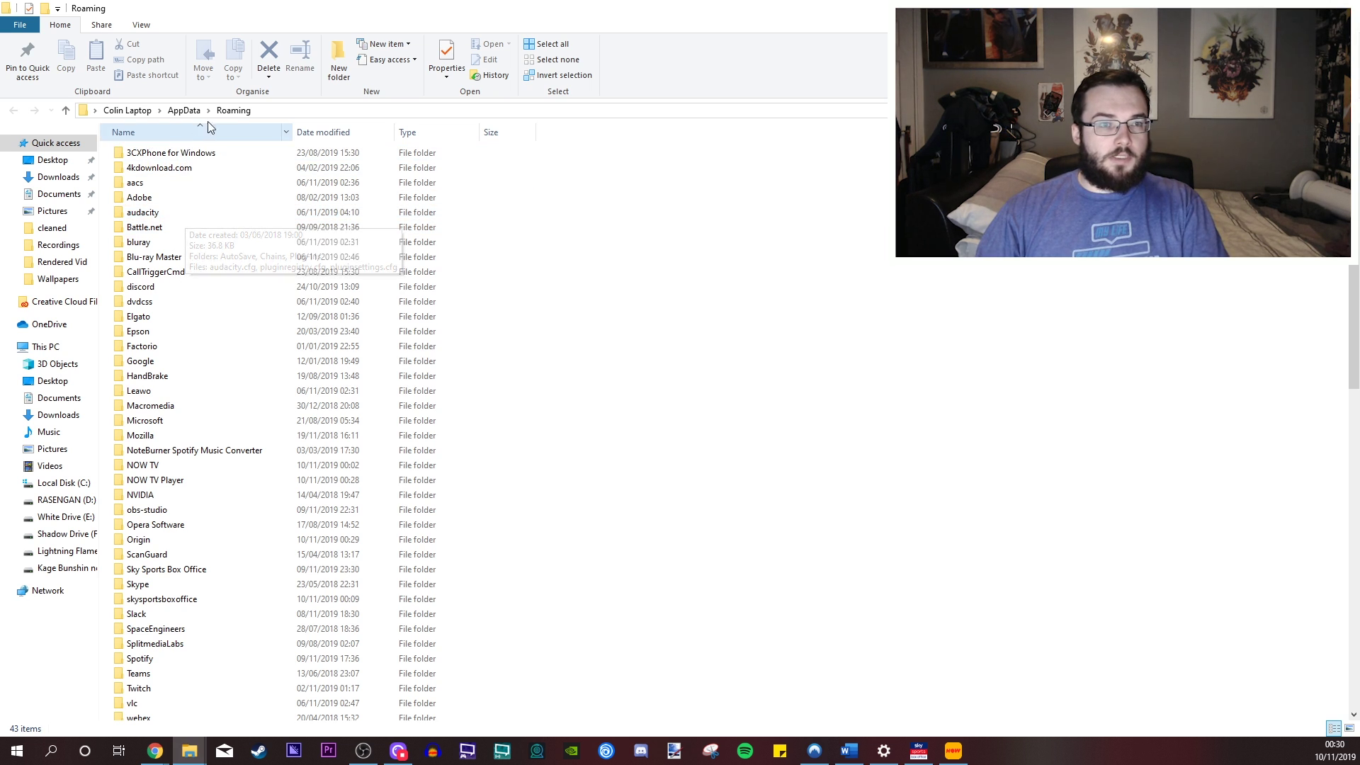
Step: Go up to AppData, then into LocalLow\Cisco\VideoGuard
left_click(65, 112)
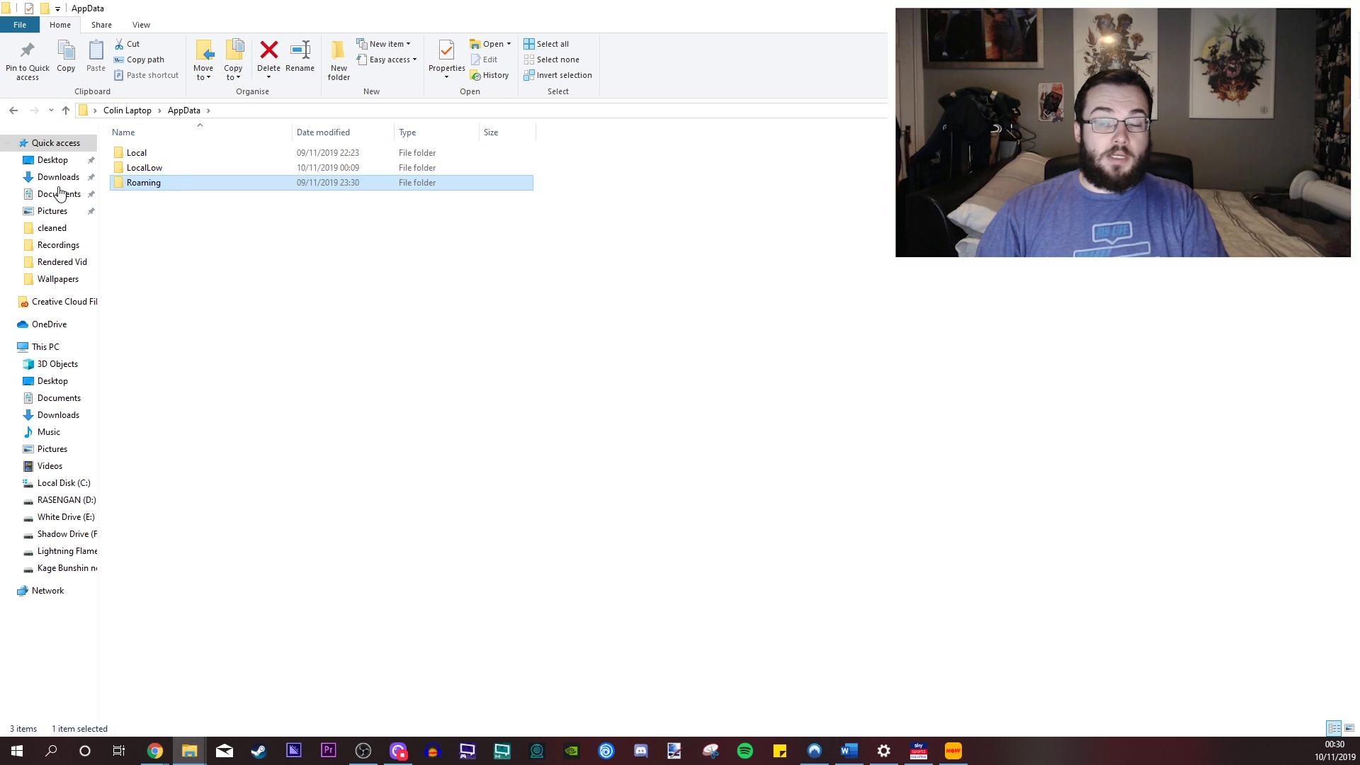
double_click(146, 173)
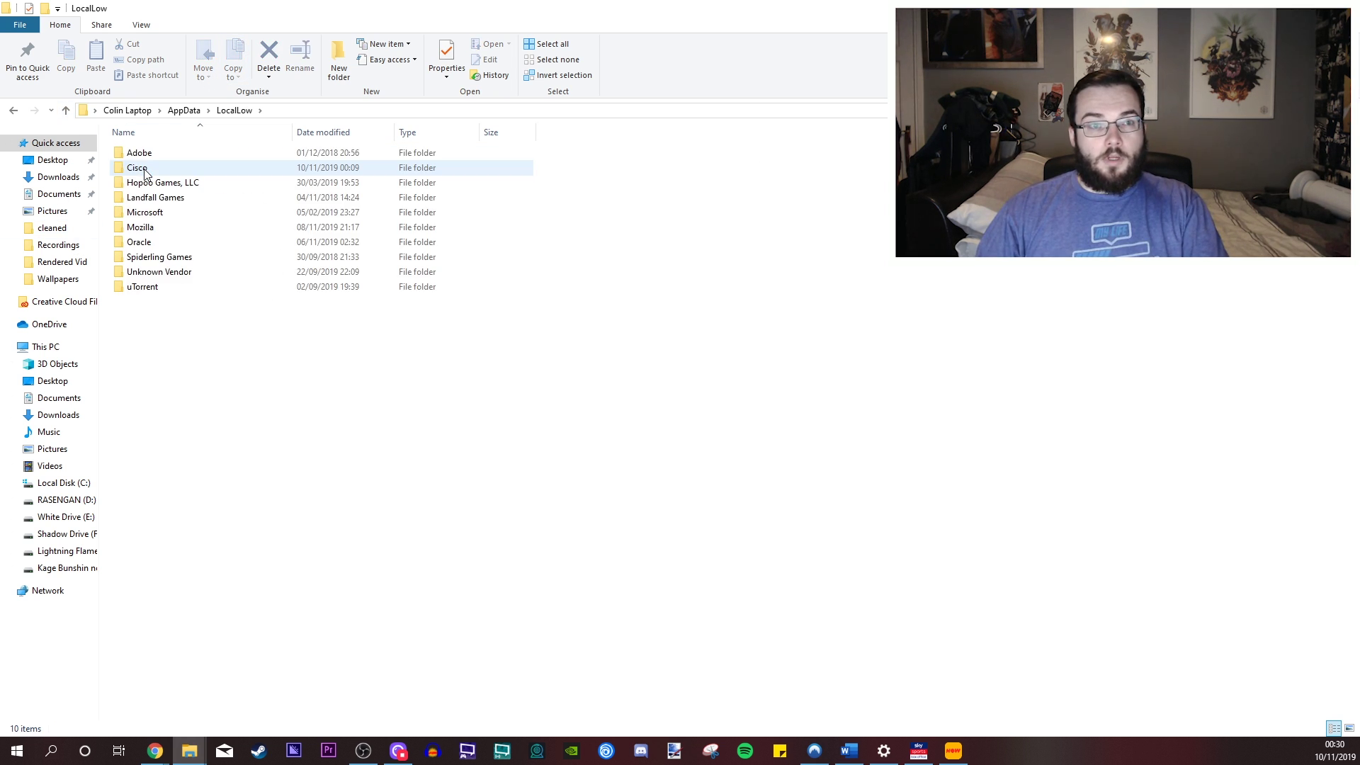
left_click(145, 173)
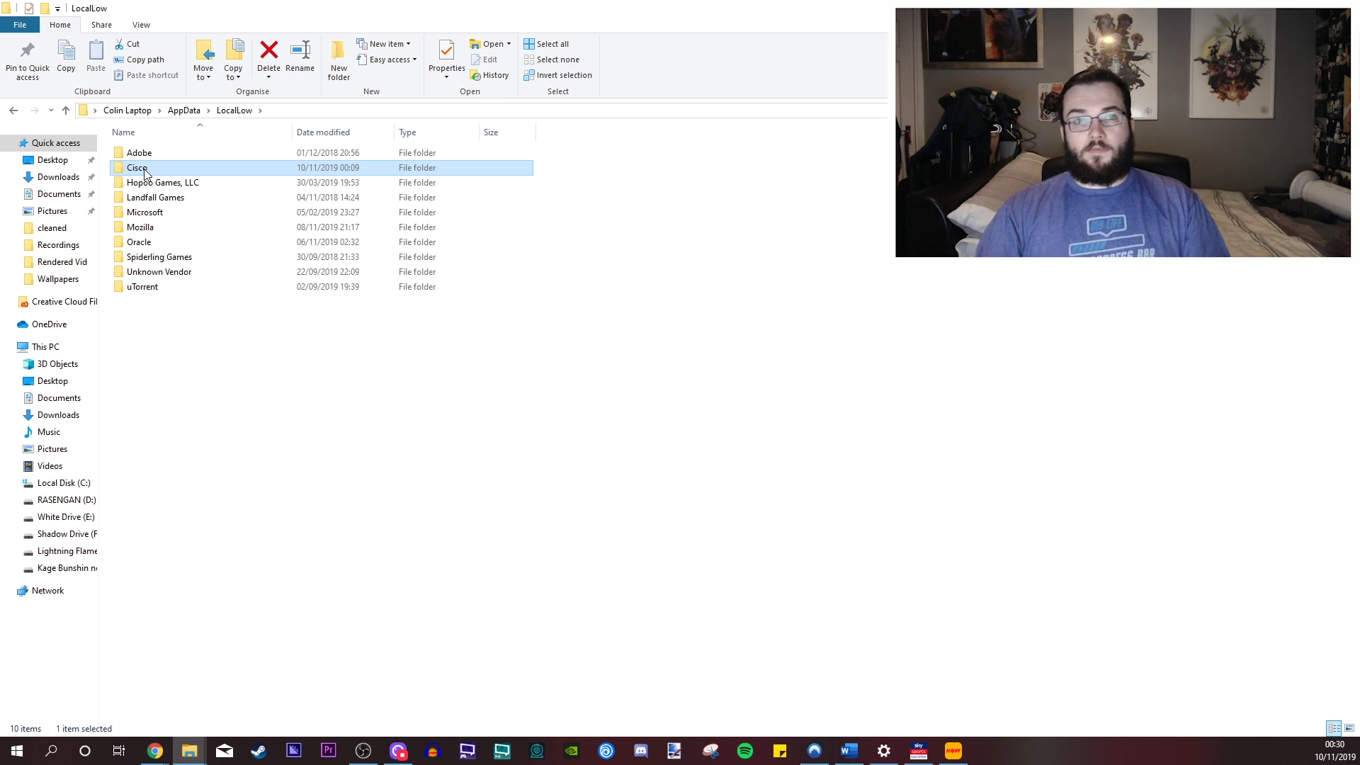
double_click(146, 173)
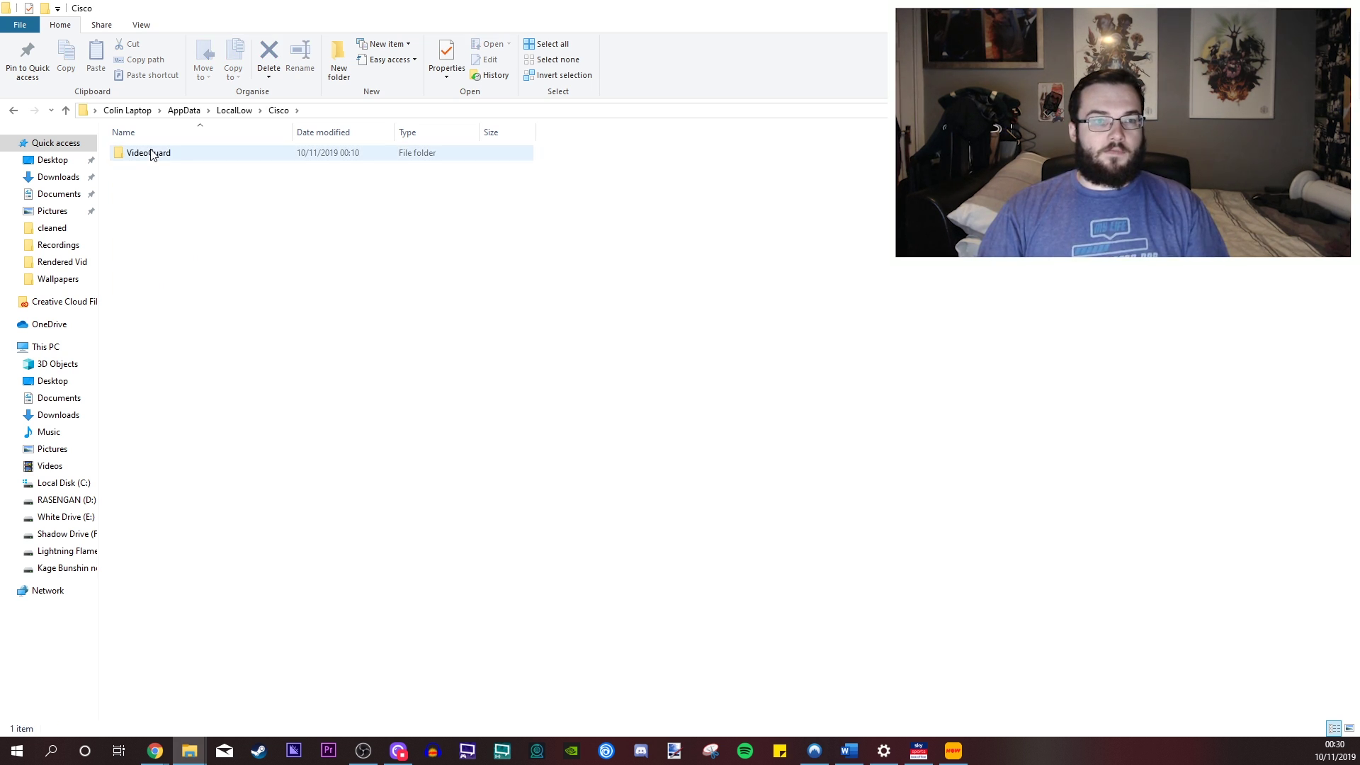
double_click(182, 155)
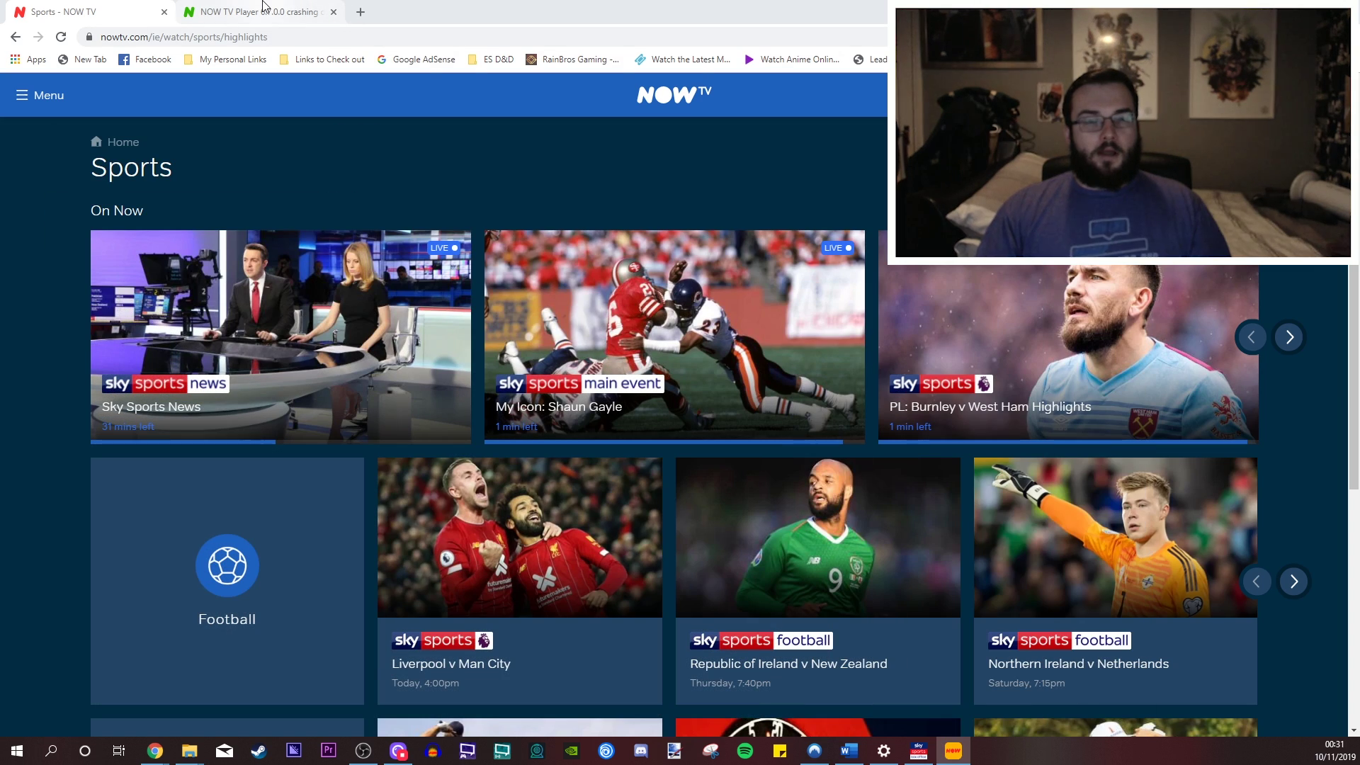
Step: Return to the NOW TV Community thread about Player 6.7.0.0 crashing
left_click(263, 9)
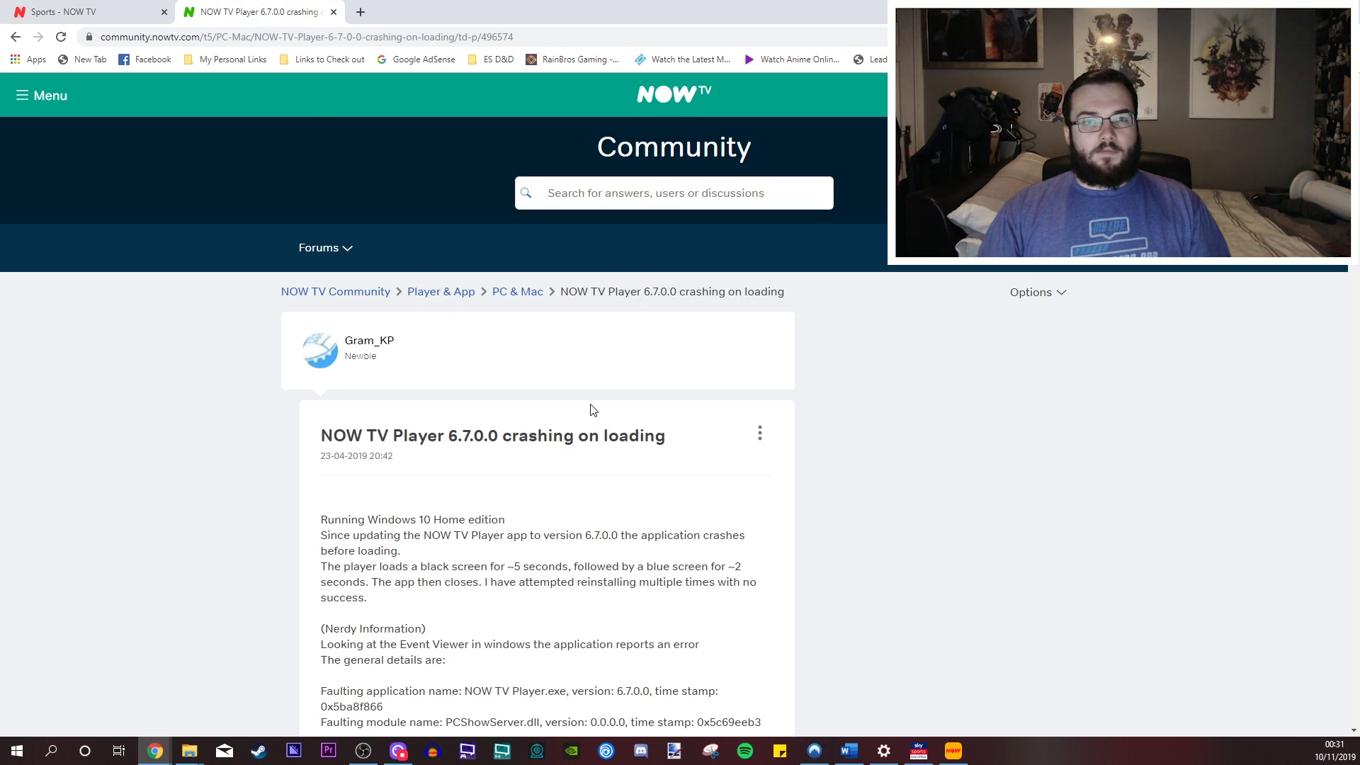
scroll(591, 411, "down", 2)
scroll(591, 411, "down", 1)
scroll(595, 406, "up", 2)
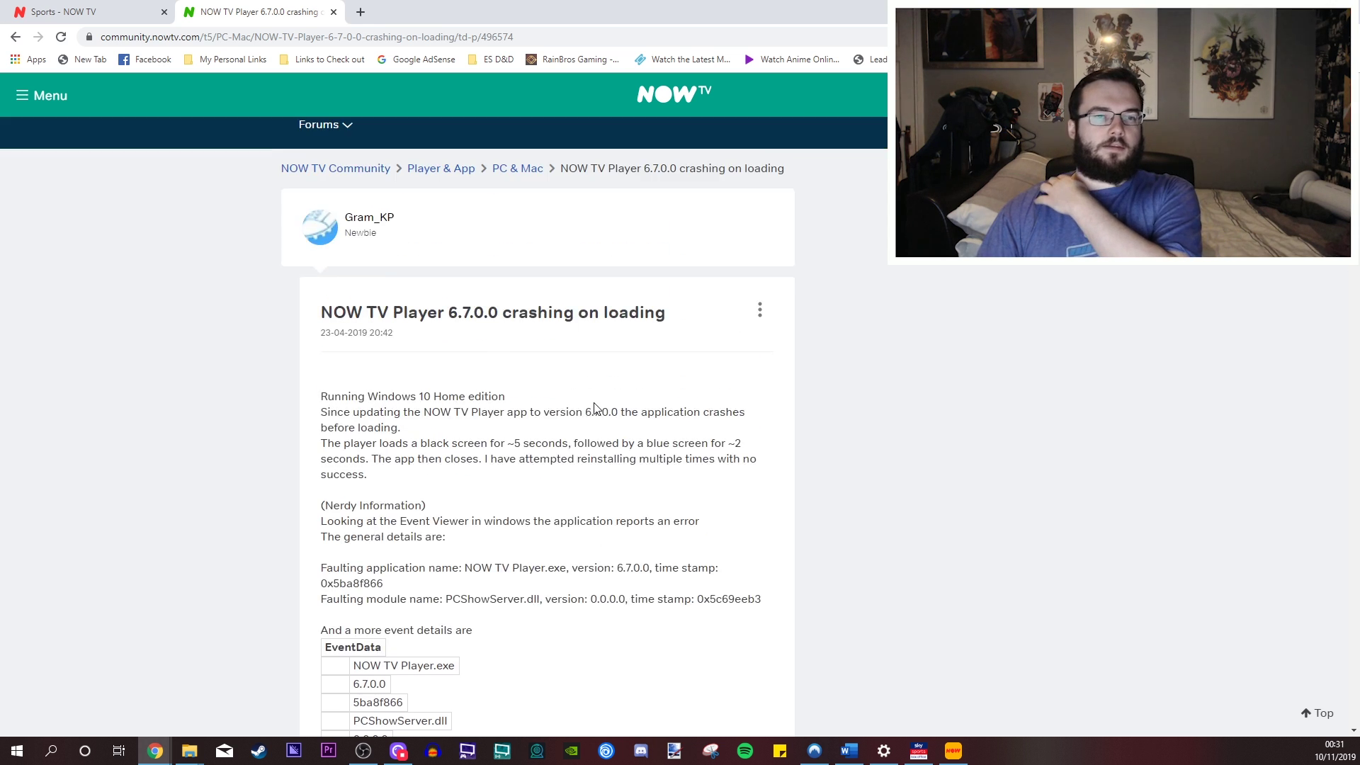
scroll(593, 408, "down", 5)
scroll(594, 414, "down", 5)
scroll(593, 423, "down", 1)
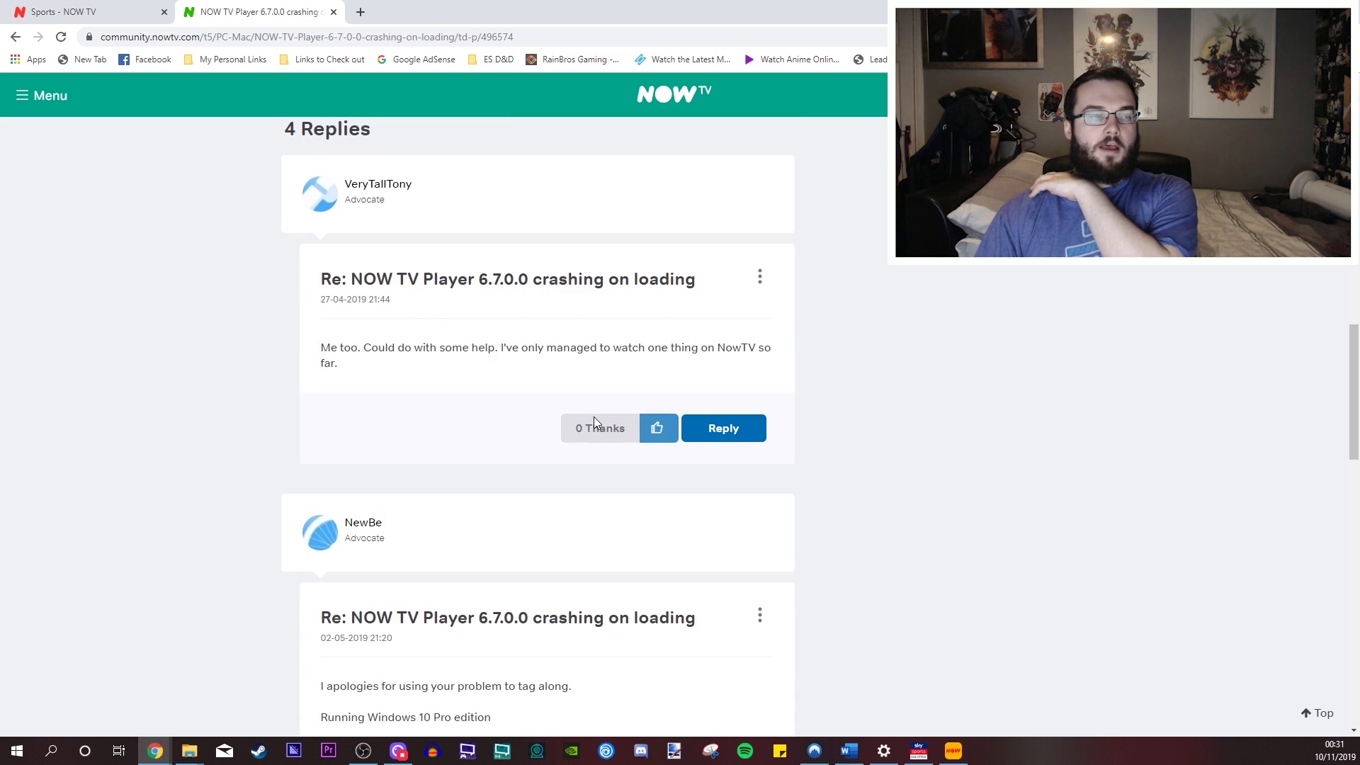
scroll(594, 416, "down", 5)
scroll(595, 417, "down", 4)
scroll(595, 416, "down", 2)
scroll(599, 417, "up", 4)
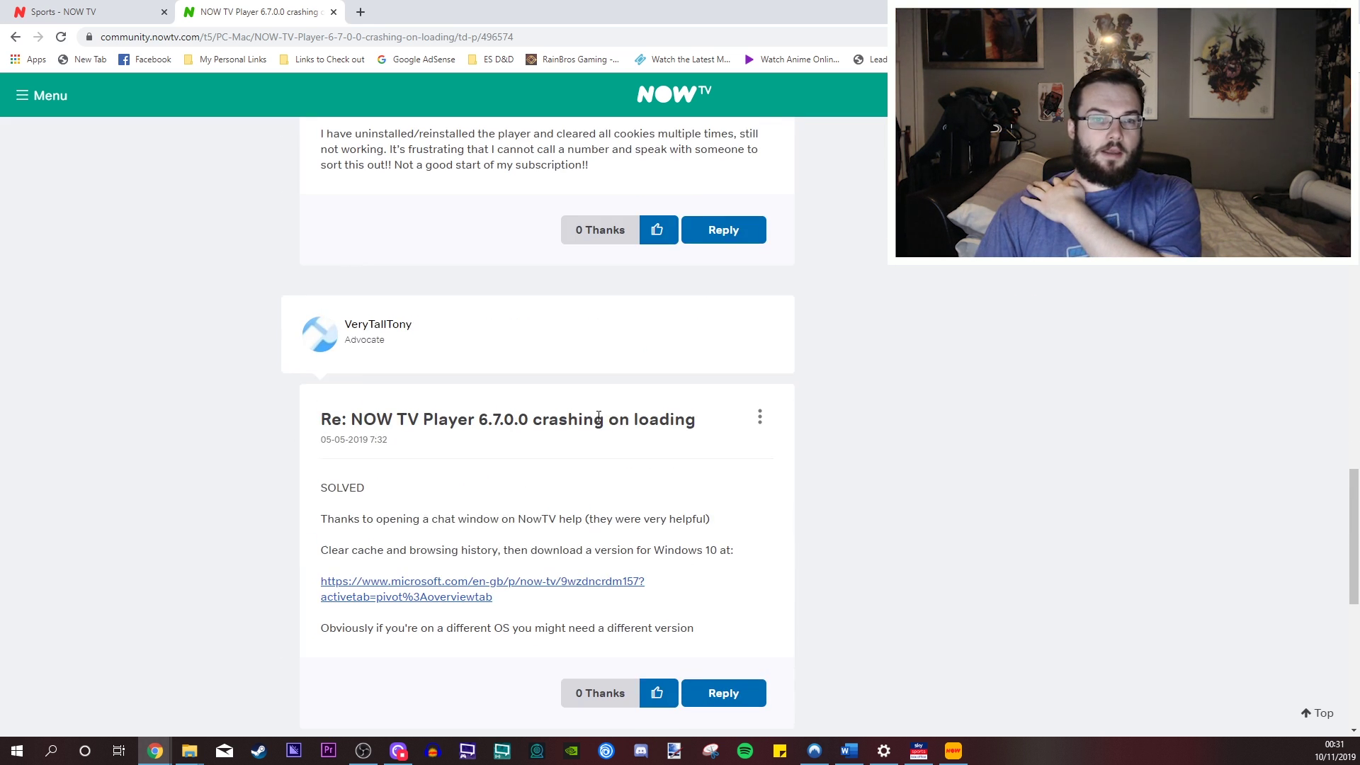
scroll(642, 447, "down", 1)
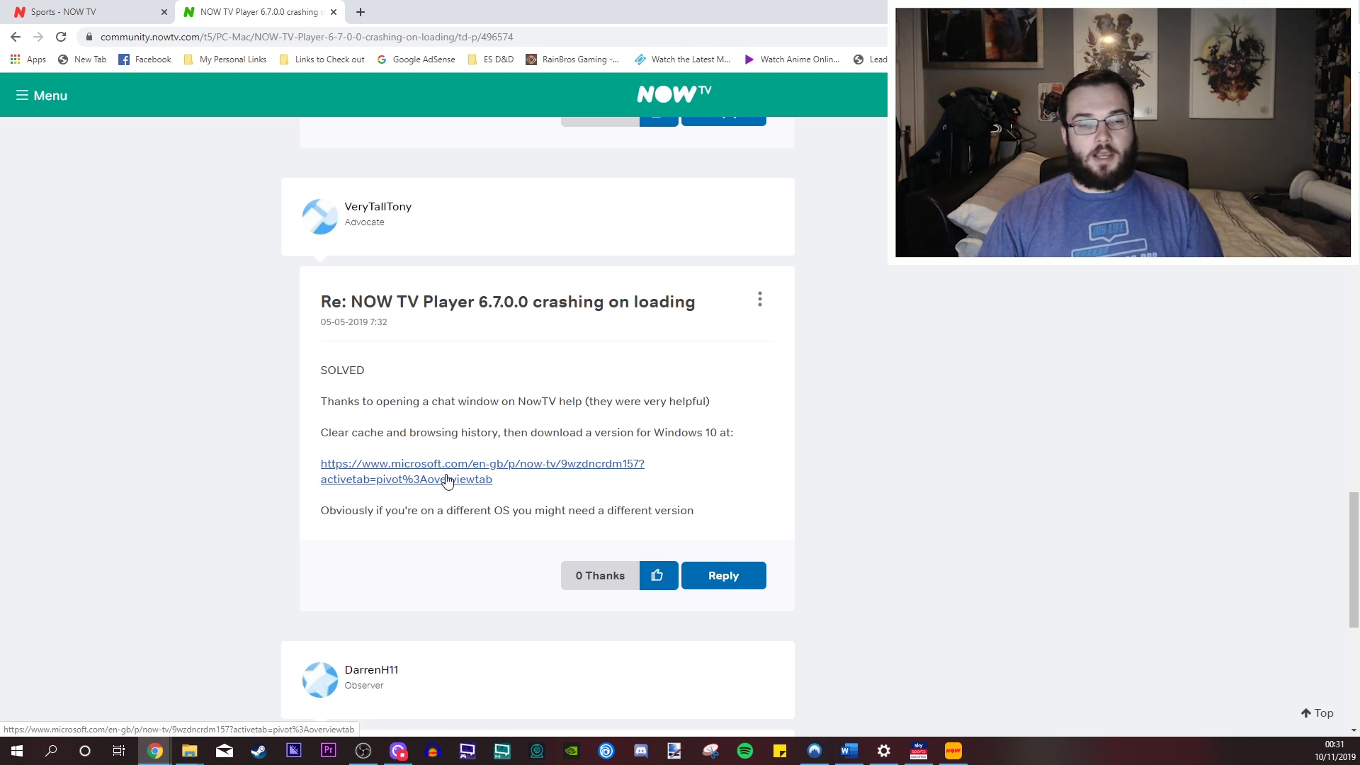
scroll(446, 481, "down", 3)
scroll(446, 481, "down", 1)
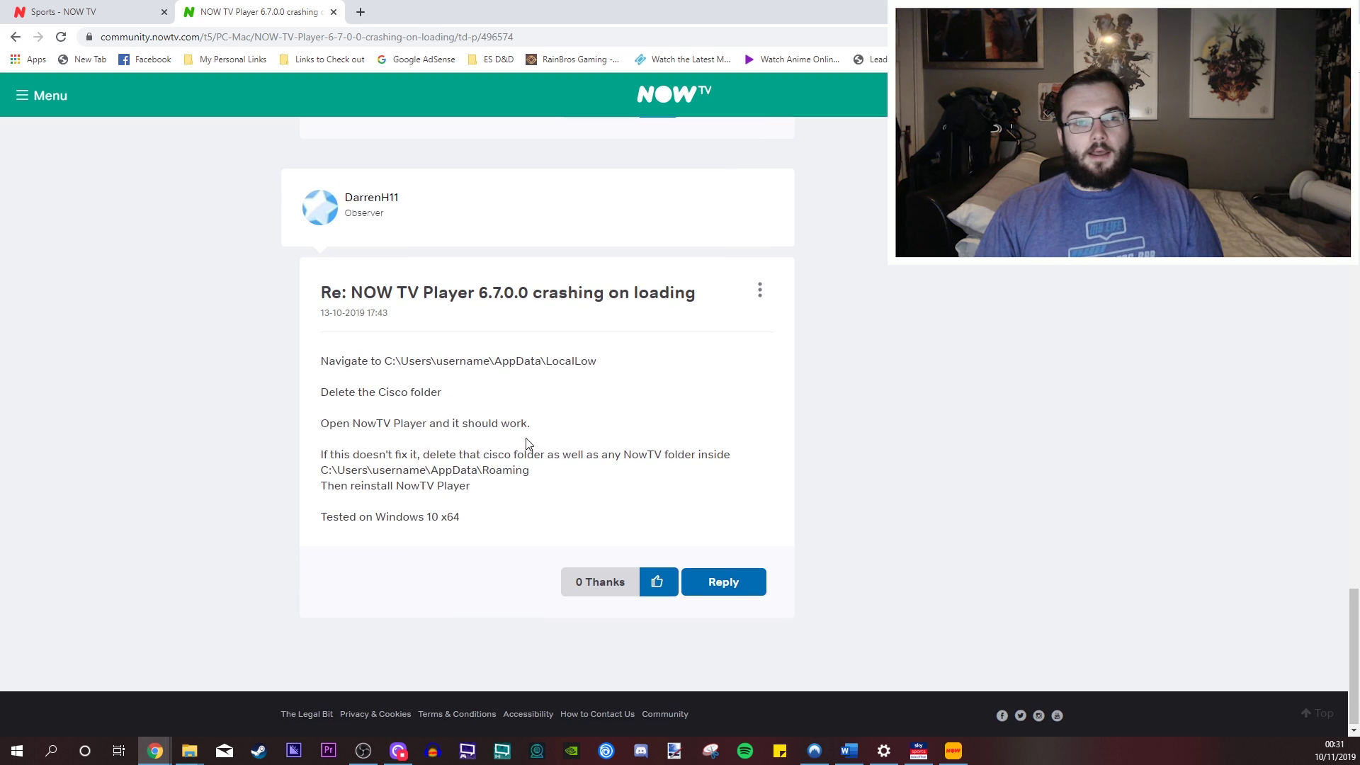